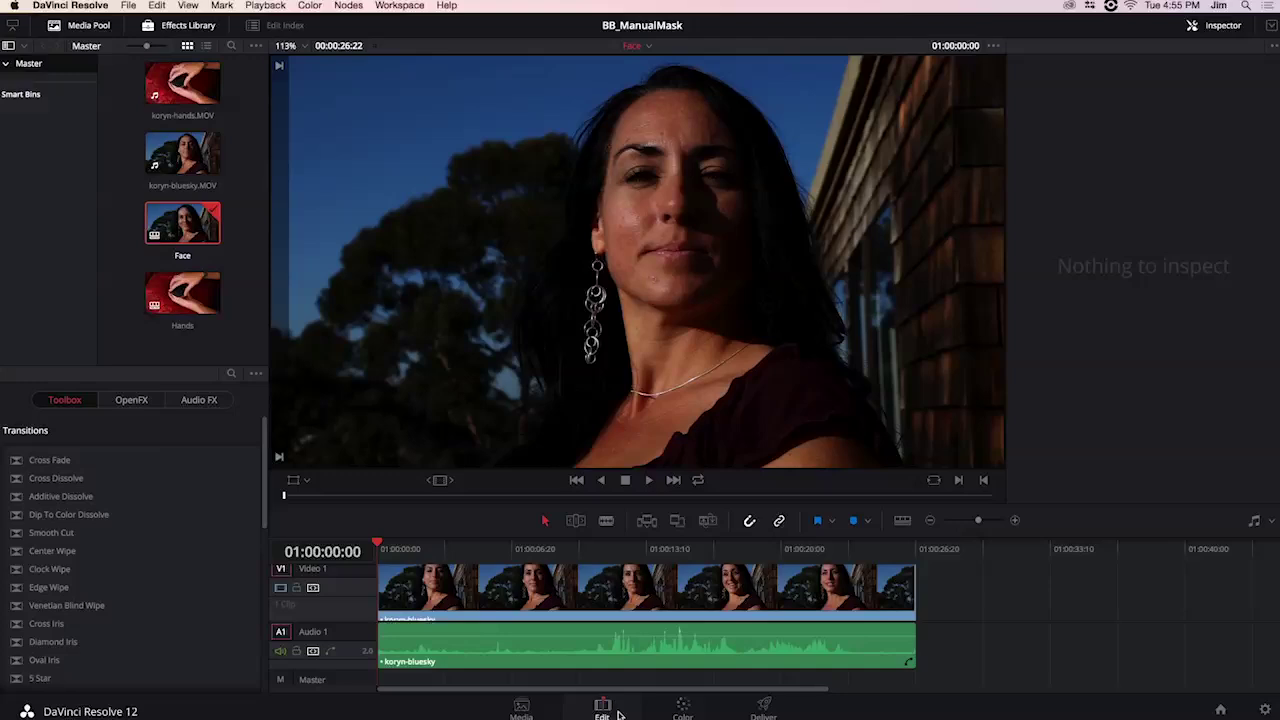
# Step: On the Color page, apply Beauty Box to the Face clip's node 01 and run Analyze Frame
pyautogui.click(682, 708)
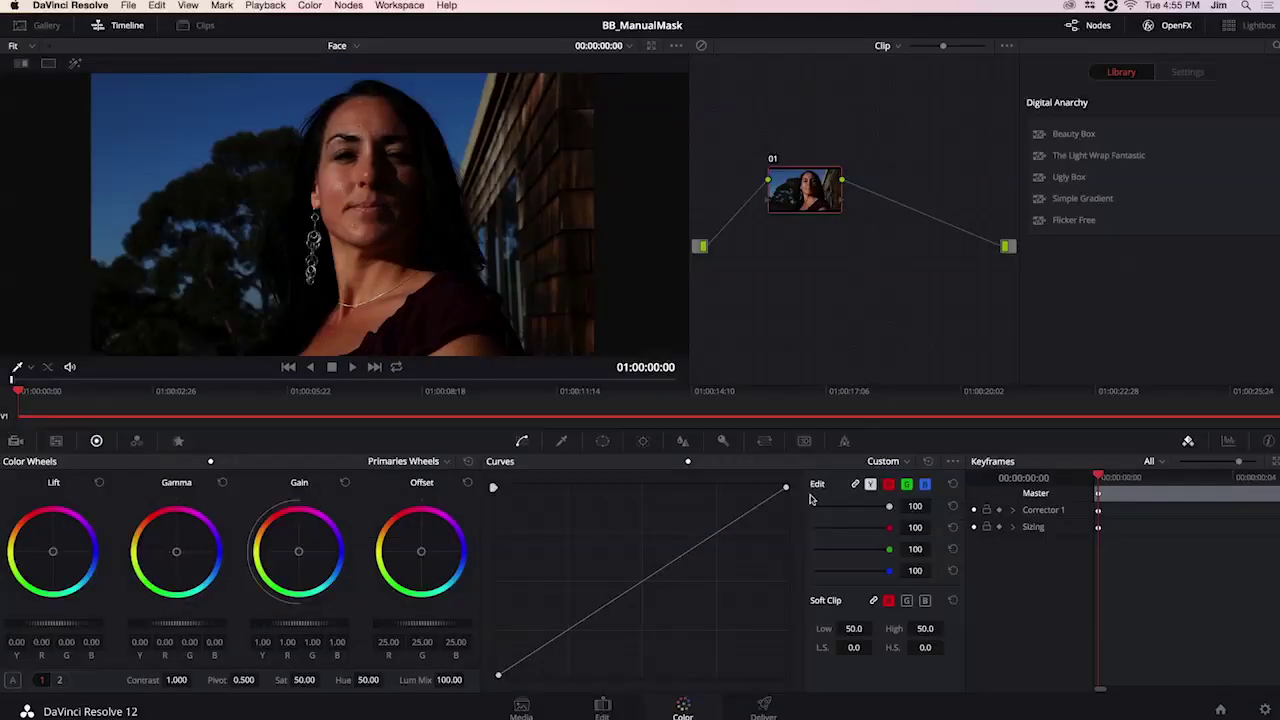
pyautogui.moveTo(1073, 133); pyautogui.dragTo(790, 190)
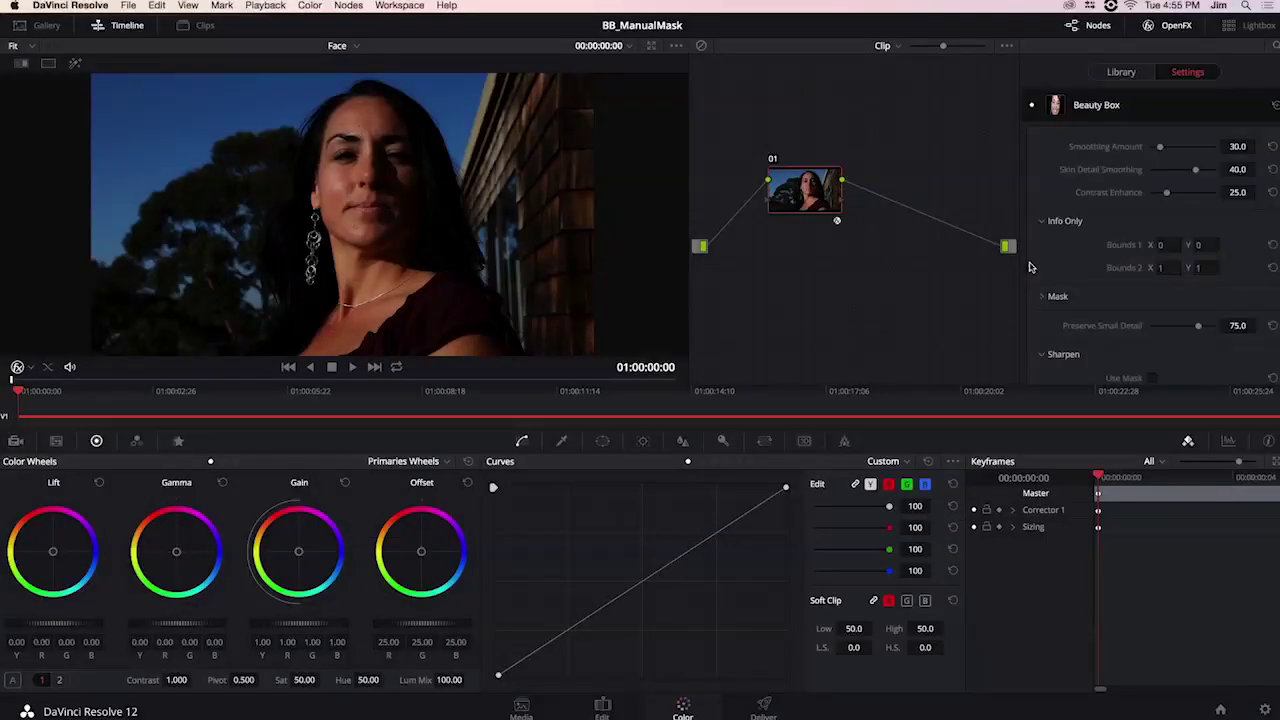
pyautogui.scroll(-5, 1107, 298)
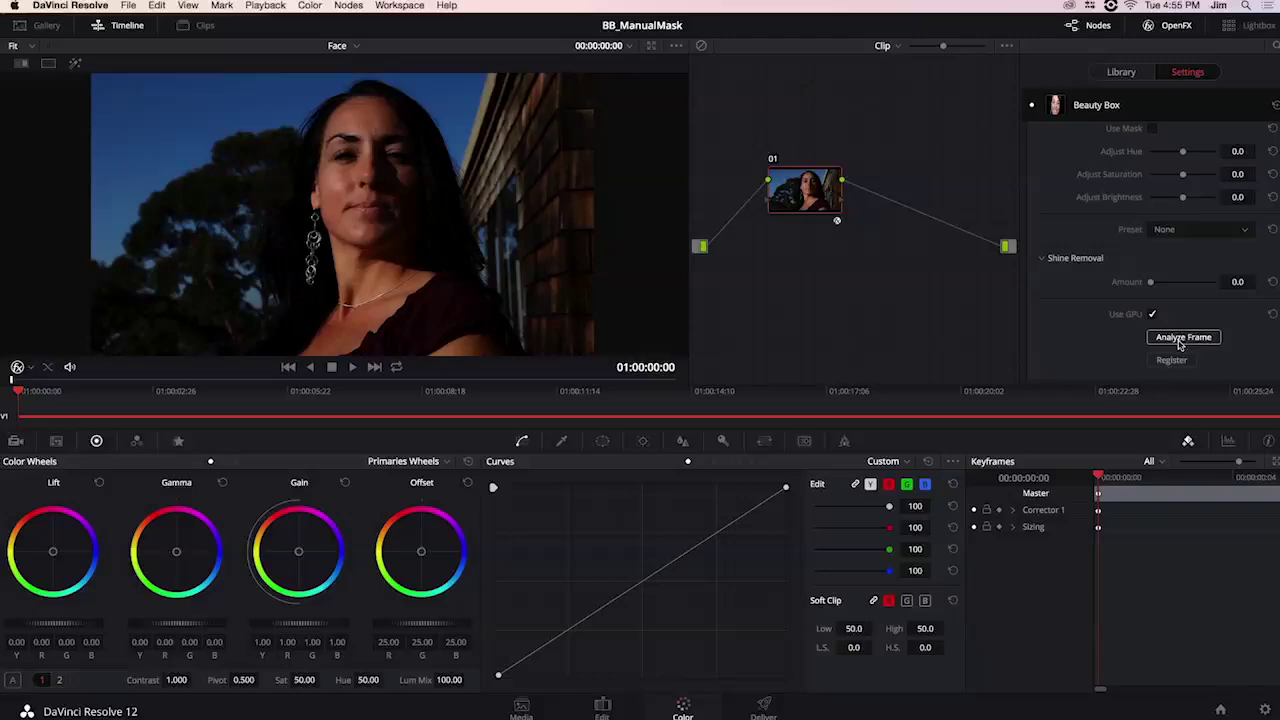
pyautogui.click(1176, 343)
pyautogui.click(1176, 343)
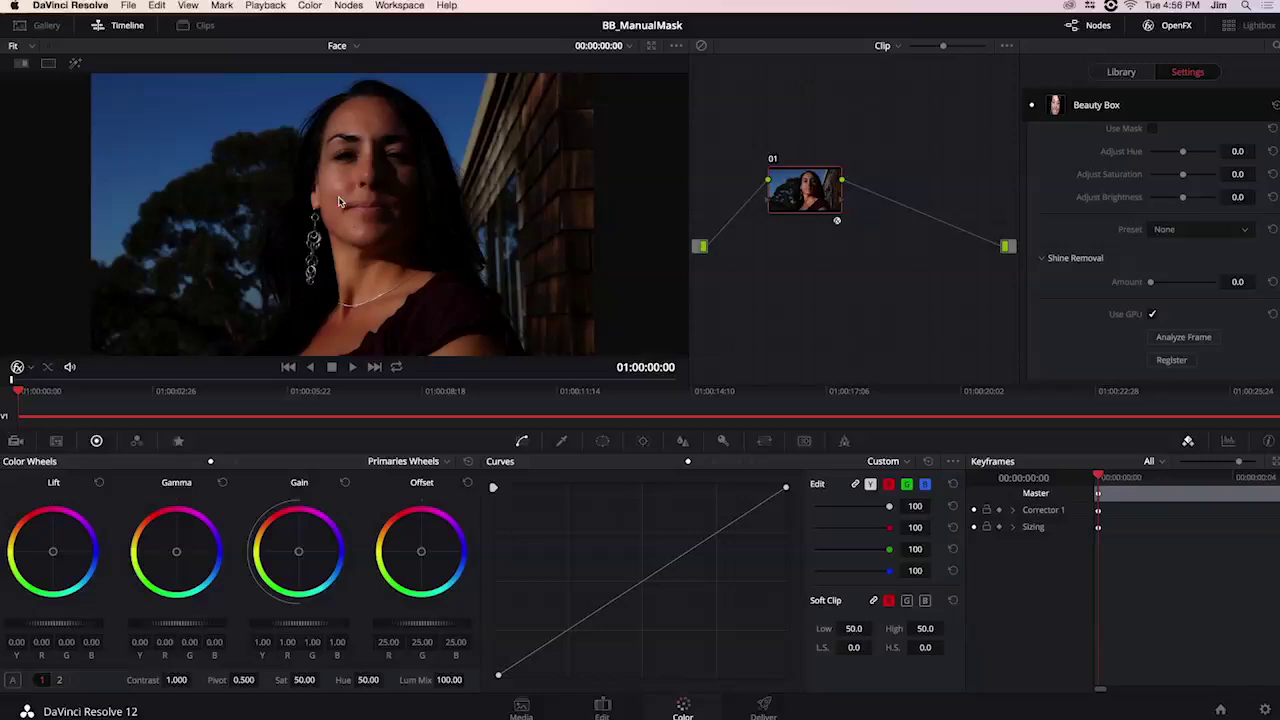
# Step: Switch to the Hands clip, apply Beauty Box to its node 01 and analyse the frame
pyautogui.click(345, 46)
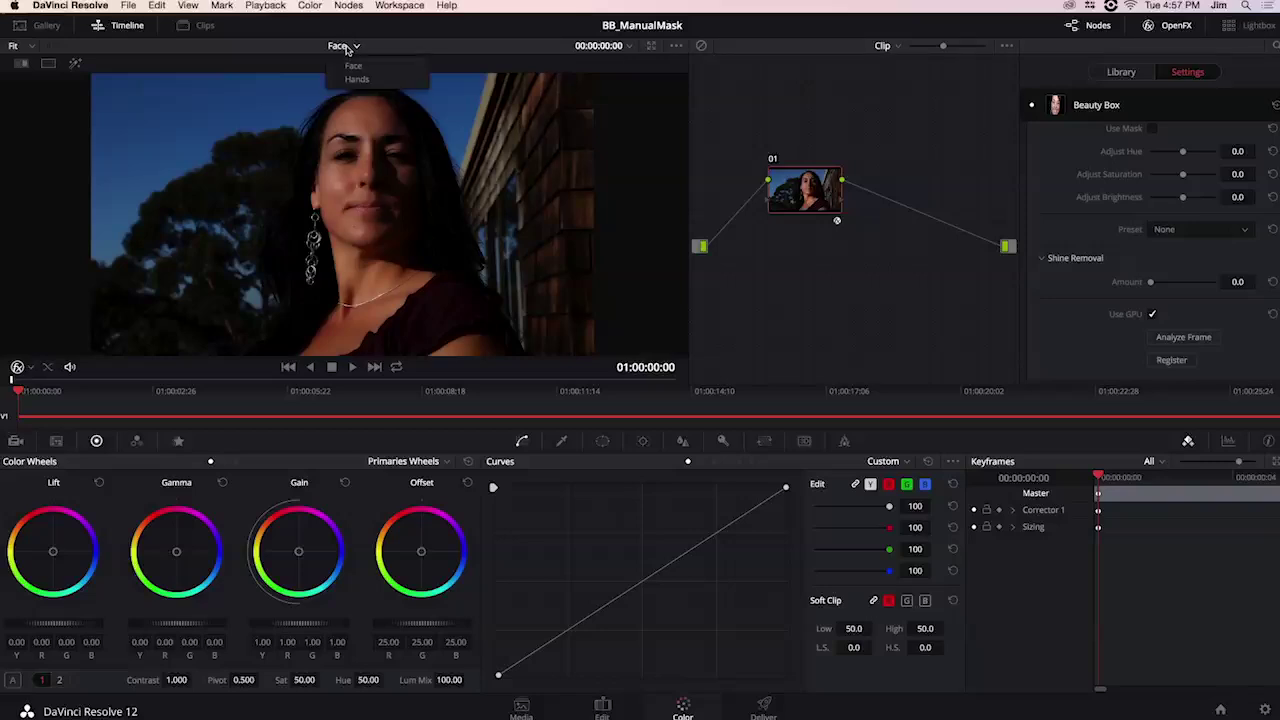
pyautogui.click(356, 79)
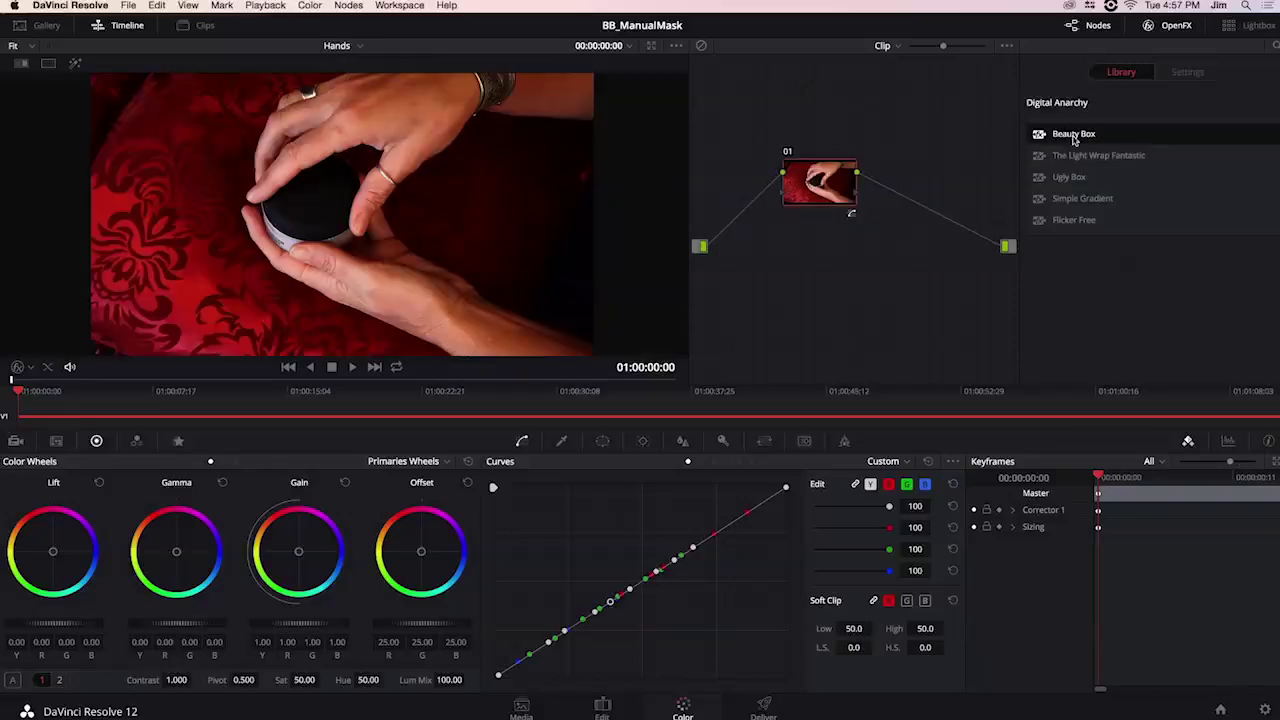
pyautogui.moveTo(1060, 134); pyautogui.dragTo(834, 182)
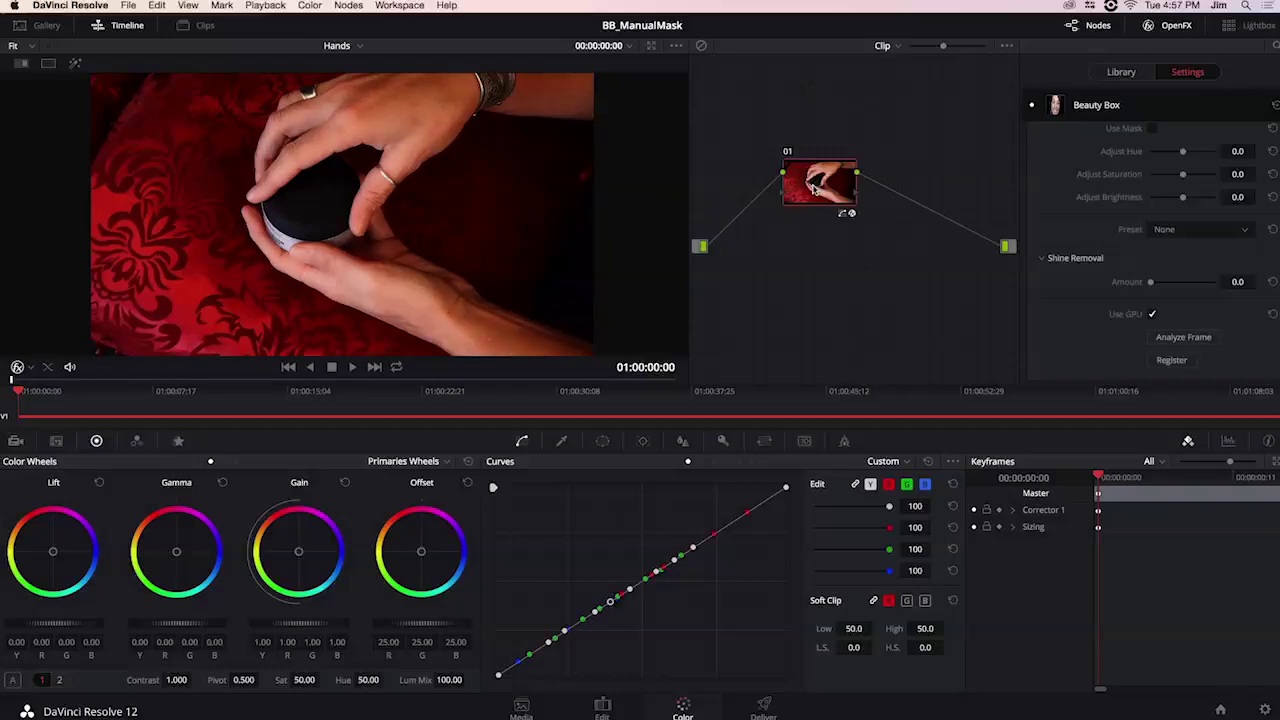
pyautogui.click(1174, 340)
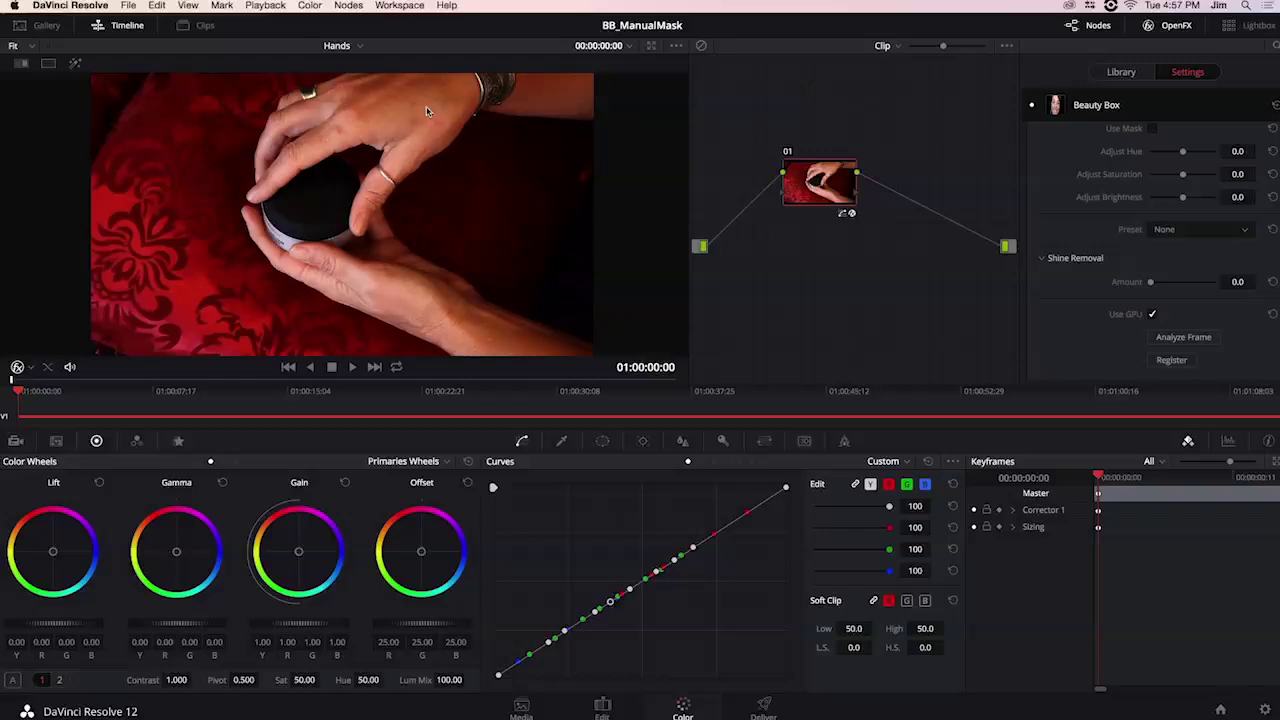
# Step: Expand the Beauty Box Mask section to show Mask Mode and Hue Range settings
pyautogui.scroll(3, 1035, 325)
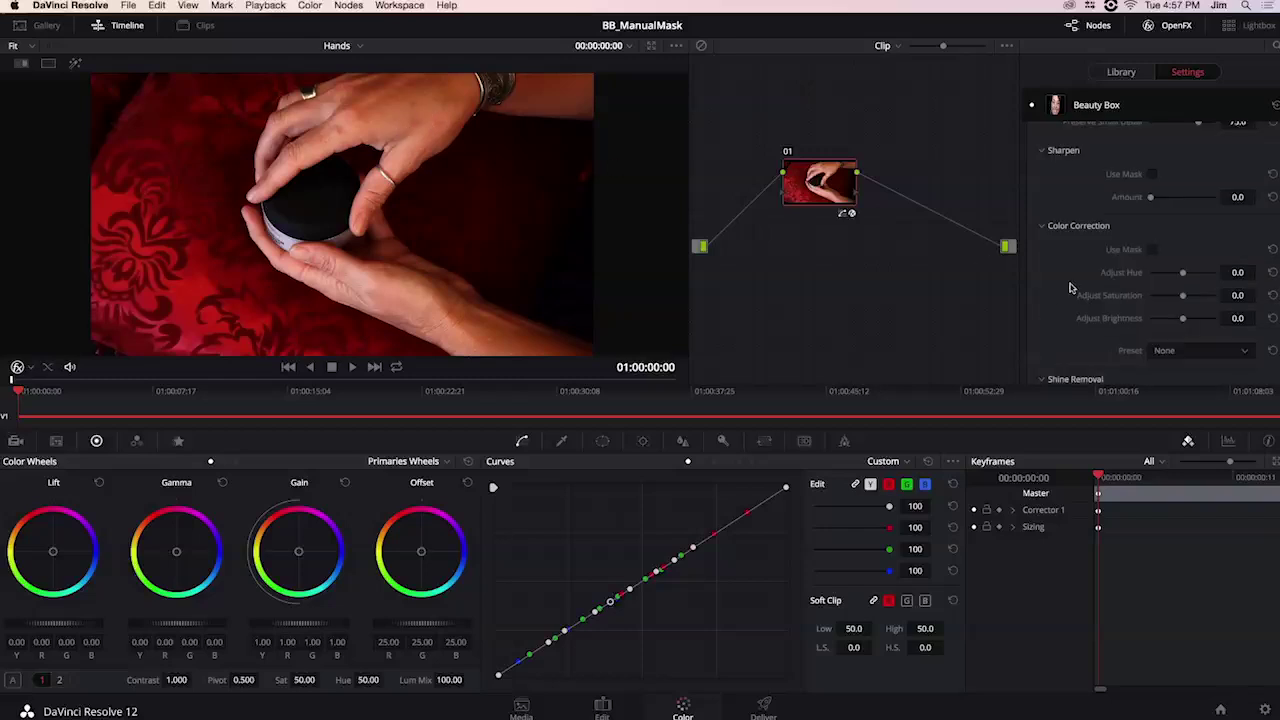
pyautogui.scroll(5, 1122, 190)
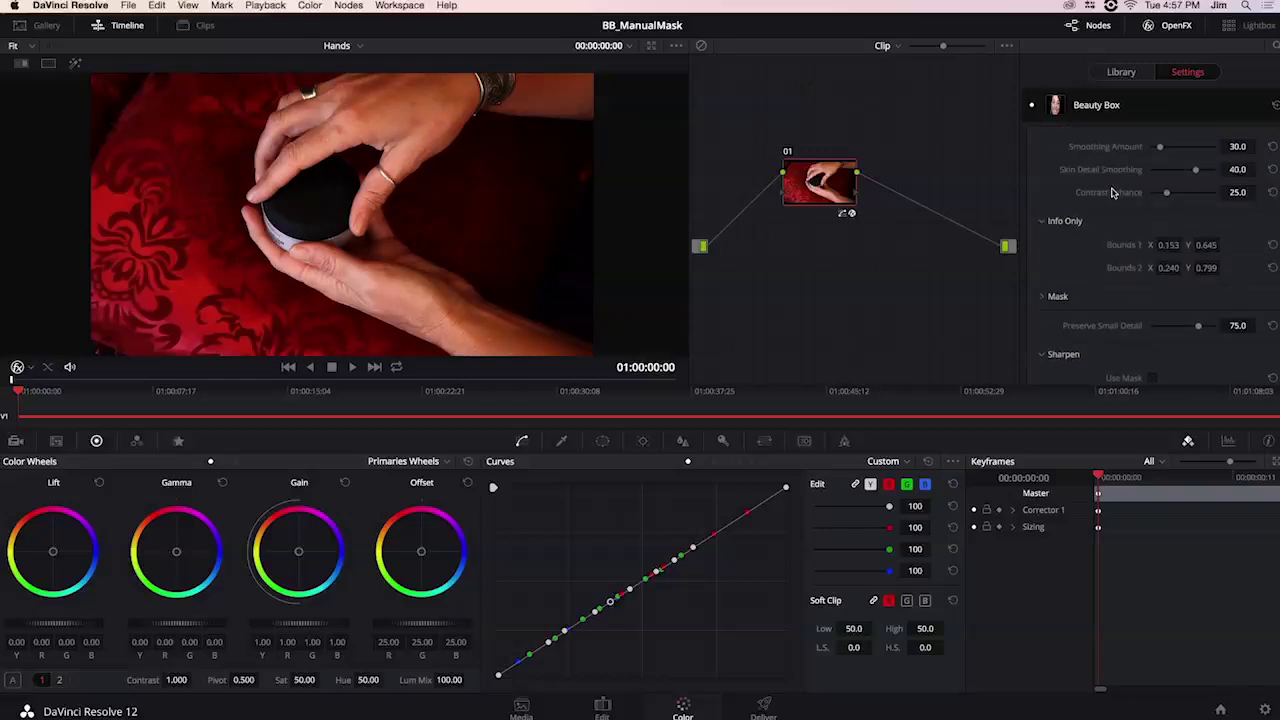
pyautogui.click(1050, 297)
pyautogui.scroll(-3, 1054, 297)
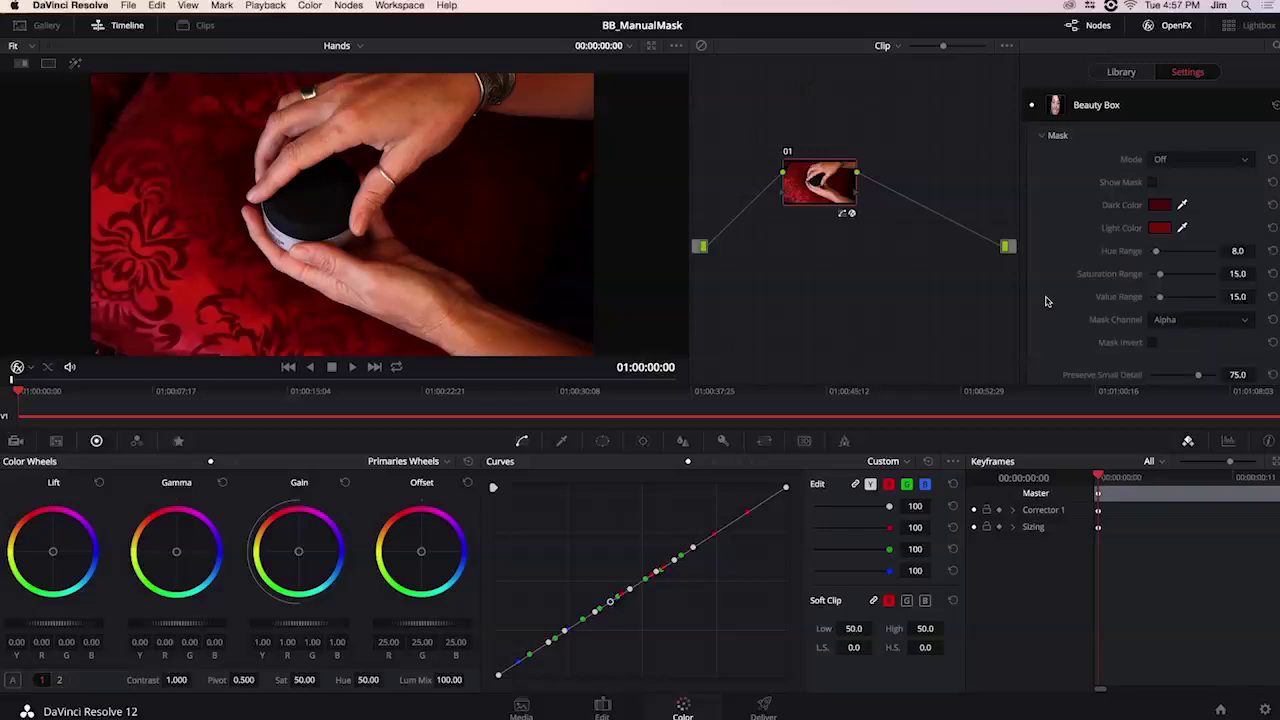
pyautogui.click(1153, 182)
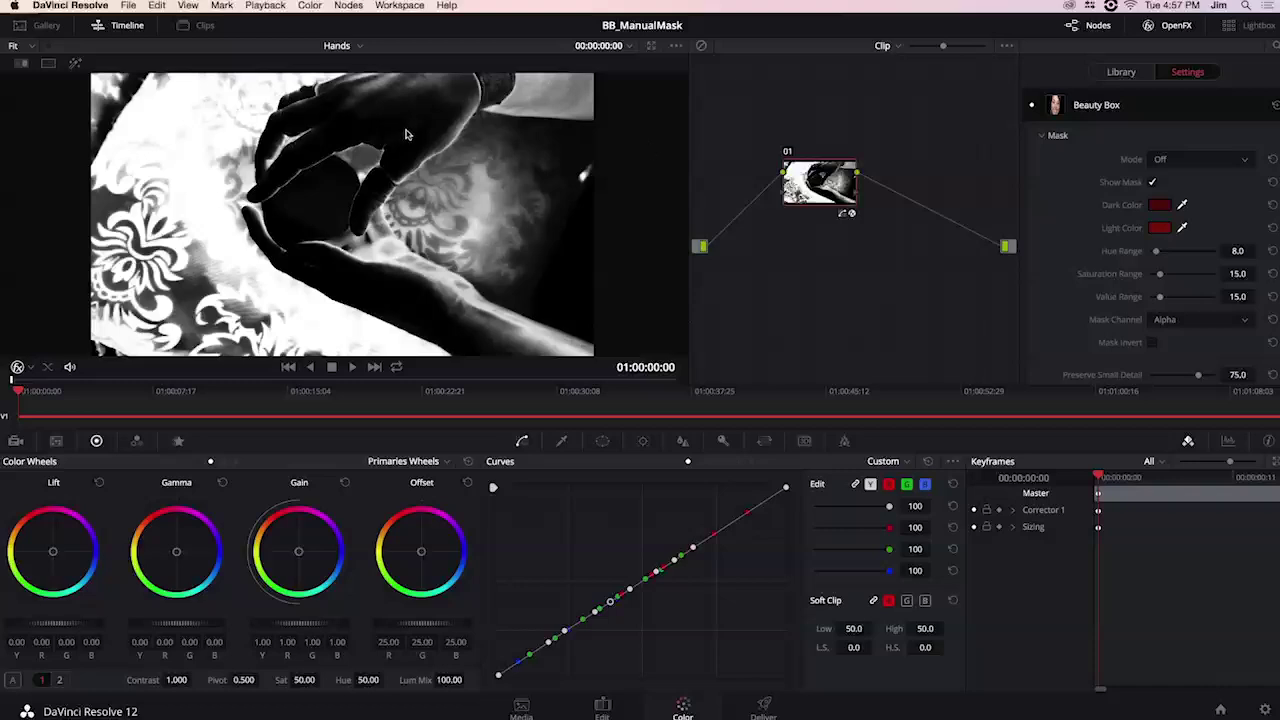
pyautogui.click(1153, 183)
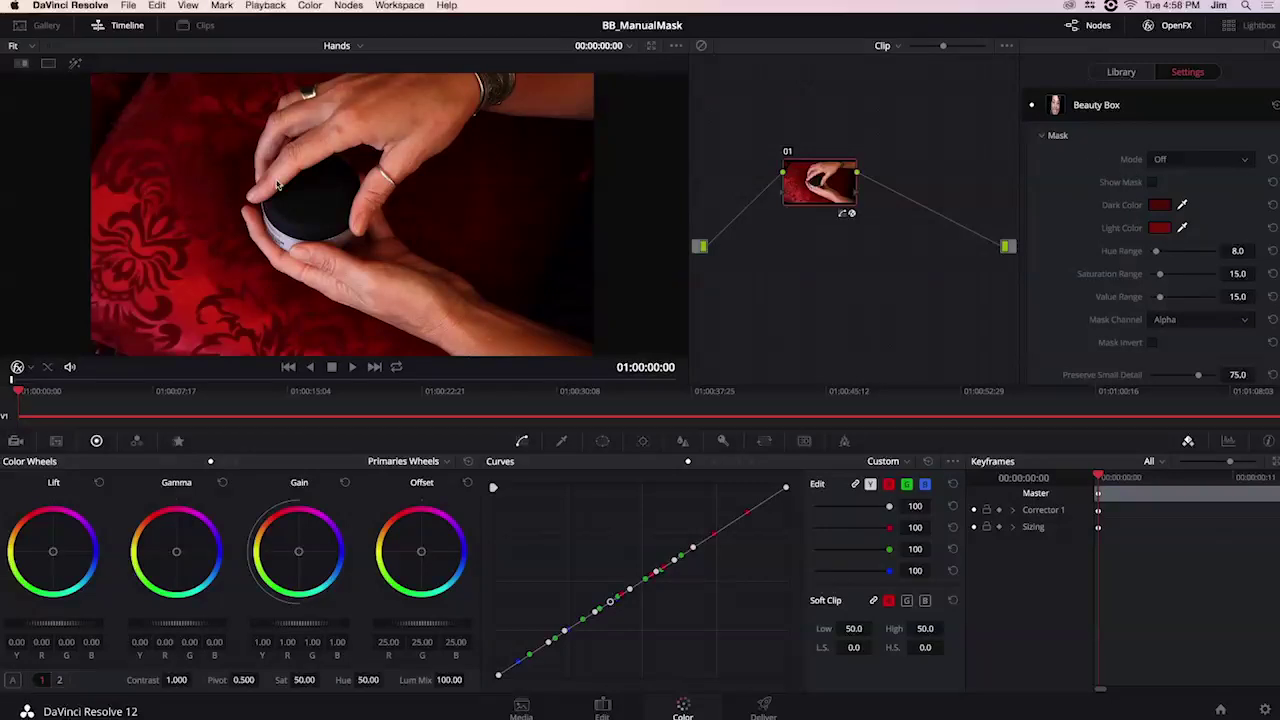
# Step: Set the viewer overlay to Qualifier and change Beauty Box Mask Mode from Off to Set Color
pyautogui.click(24, 368)
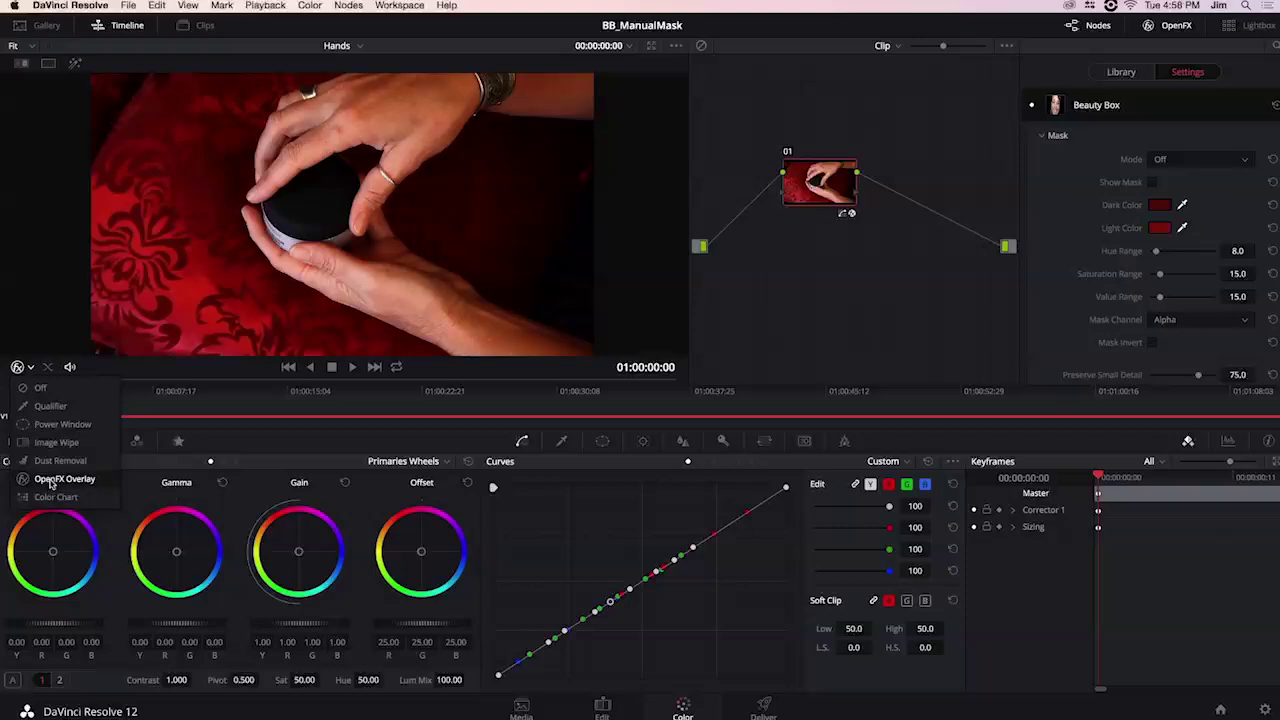
pyautogui.click(48, 405)
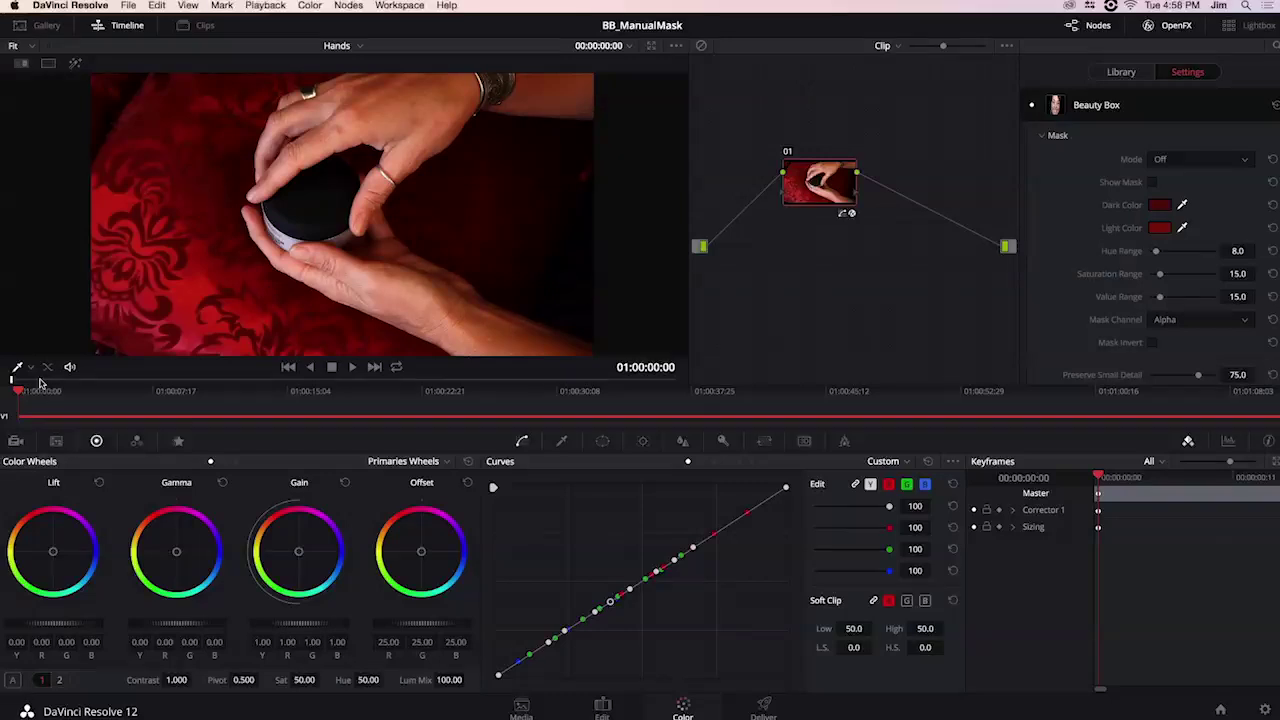
pyautogui.click(1187, 159)
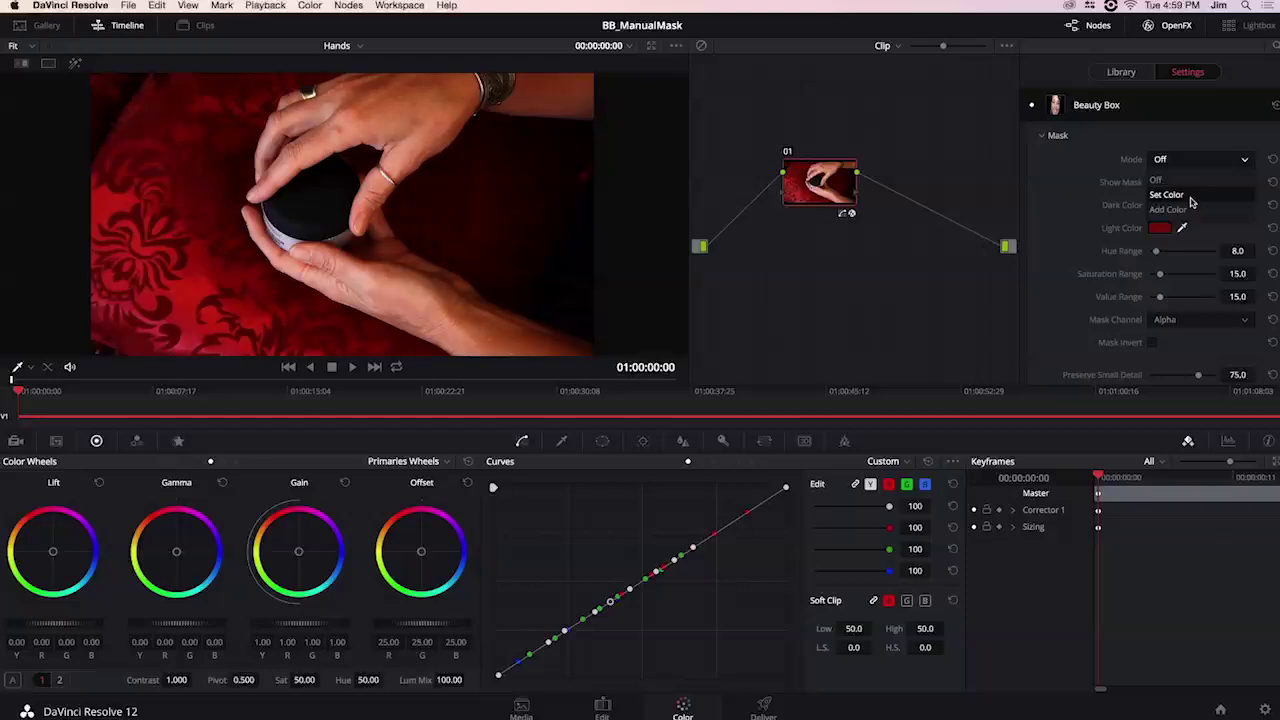
pyautogui.click(1168, 195)
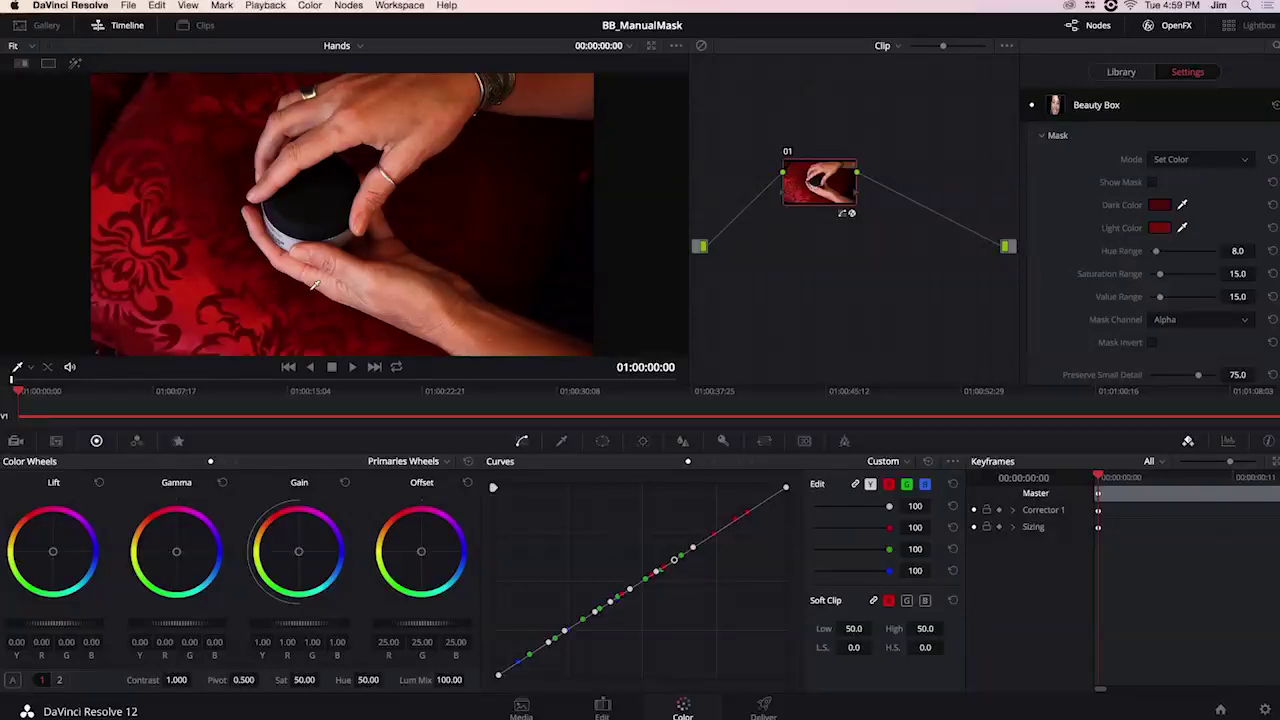
pyautogui.click(22, 367)
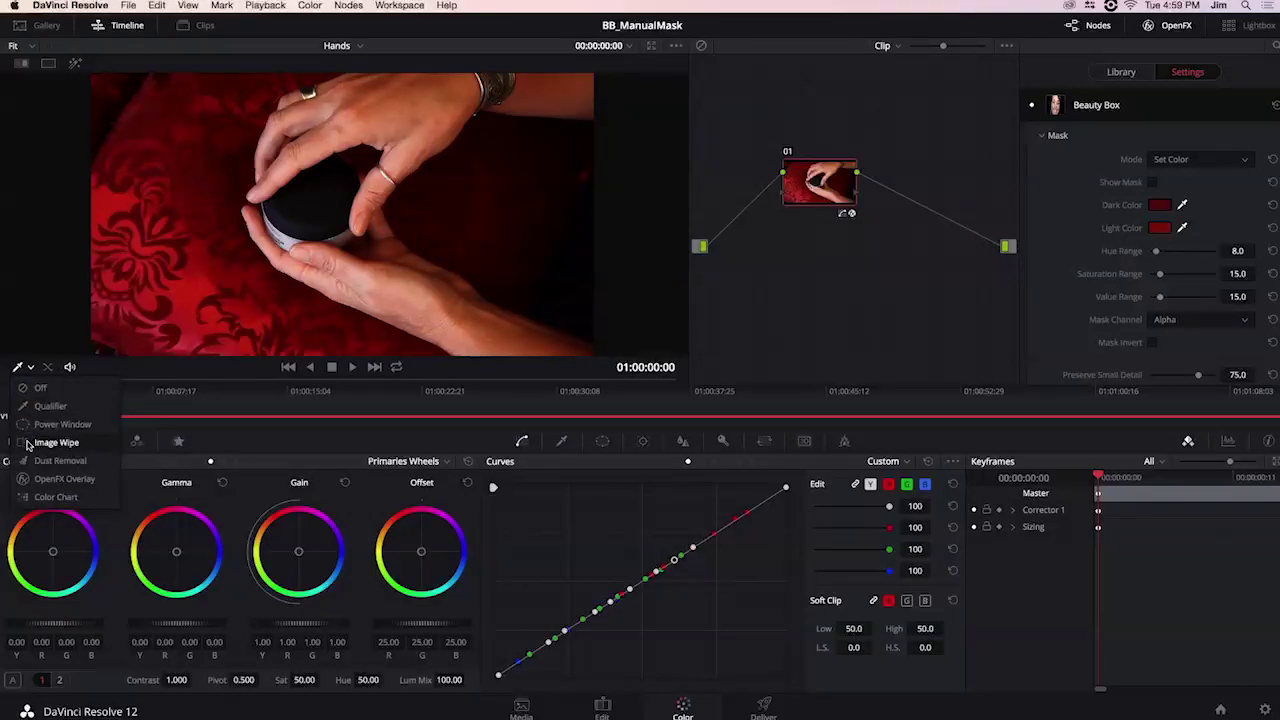
# Step: With OpenFX Overlay on, sample a hand's skin tone, switch Mask Mode to Add Color, add a brighter tone
pyautogui.click(31, 480)
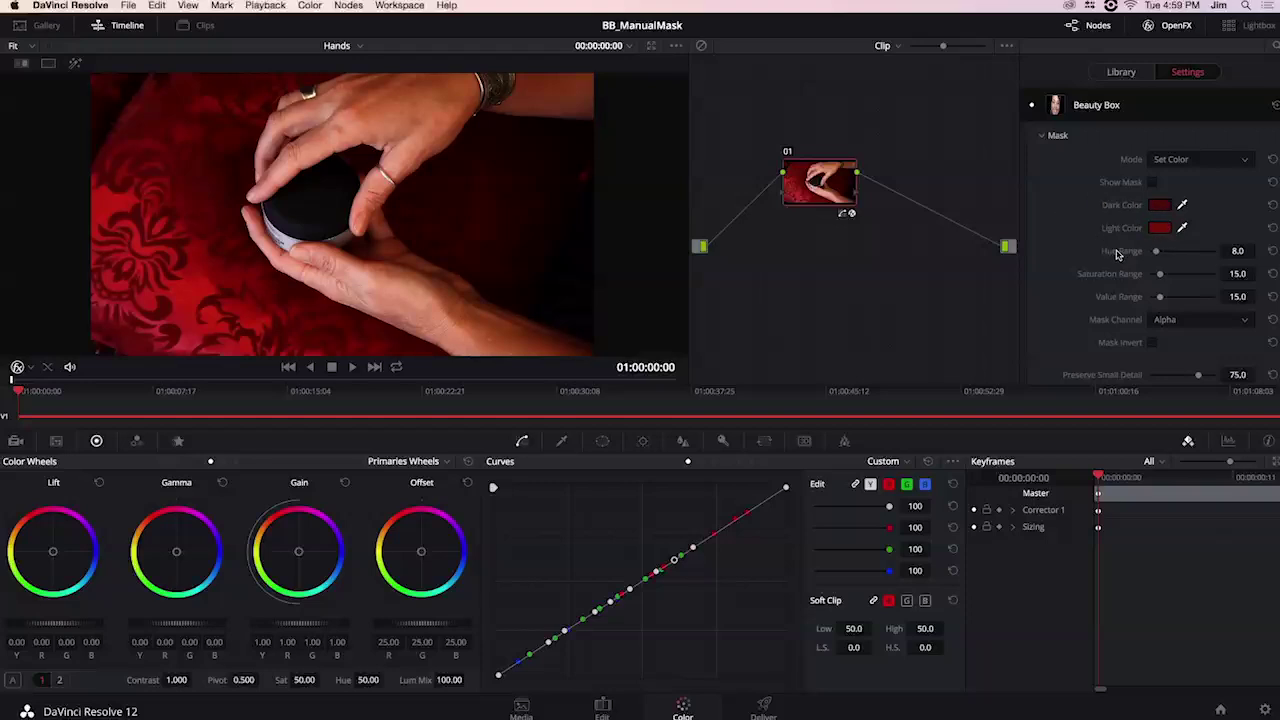
pyautogui.click(378, 121)
pyautogui.click(1196, 161)
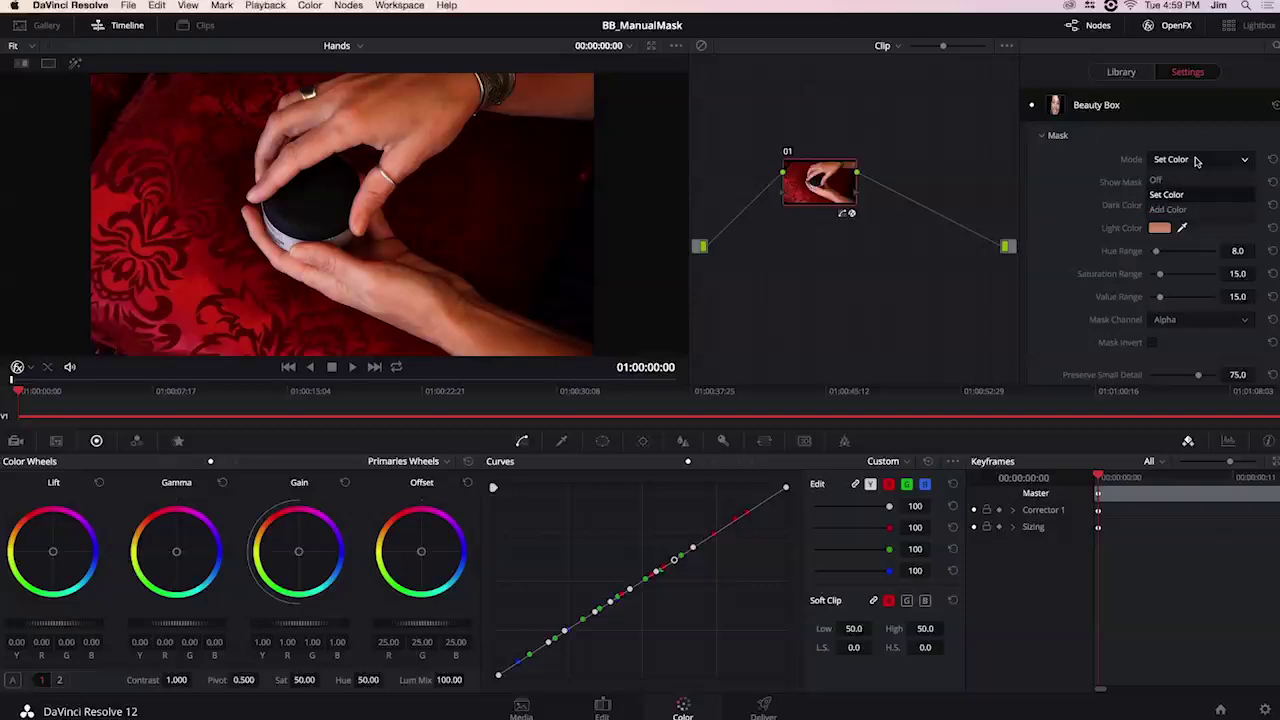
pyautogui.click(1170, 209)
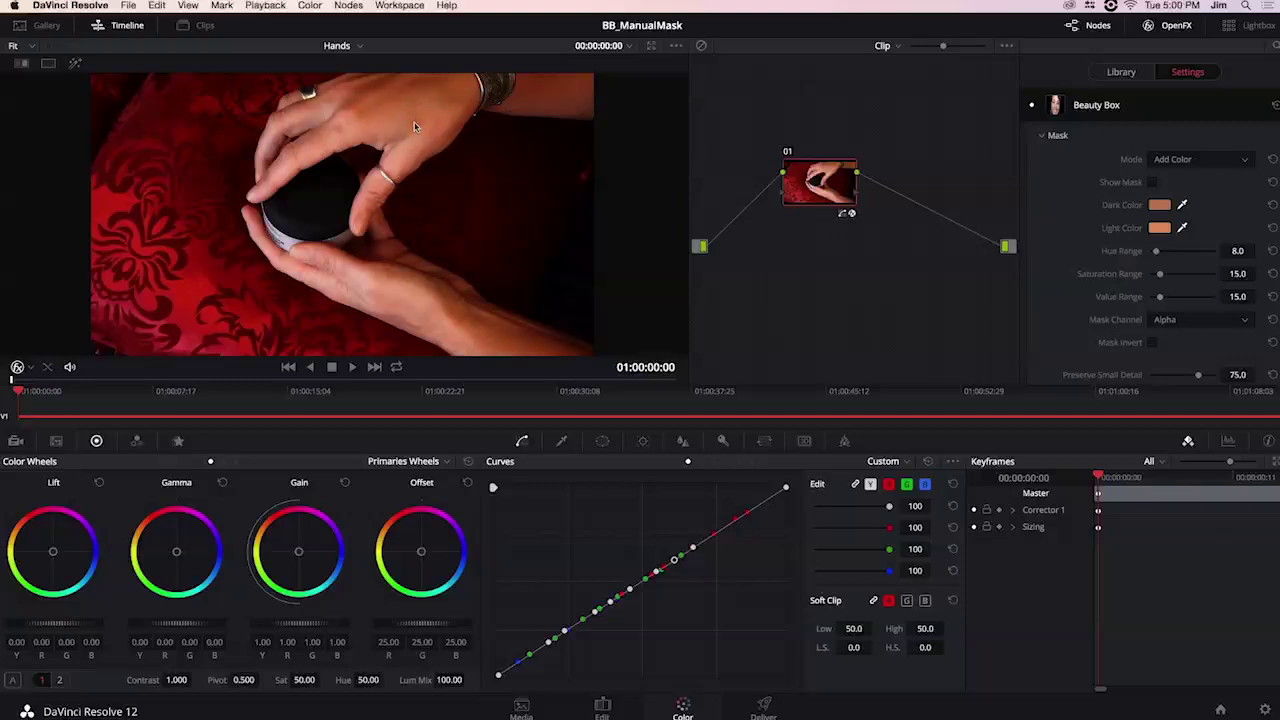
pyautogui.click(325, 153)
# Step: Turn on Show Mask so the viewer displays the selected hands in white
pyautogui.click(1153, 183)
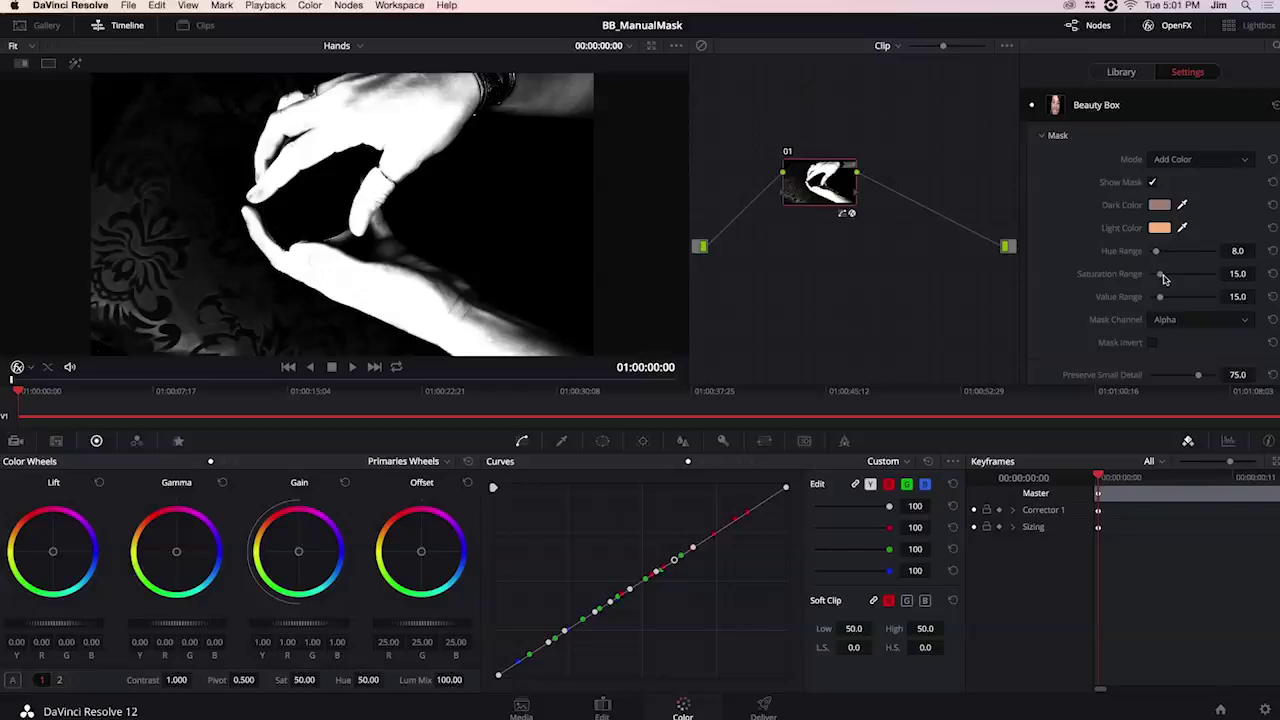
# Step: Narrow the mask to Saturation 8.4, Value 12.6, Hue 5.2, hide the mask and return to Edit
pyautogui.moveTo(1163, 278); pyautogui.dragTo(1156, 277)
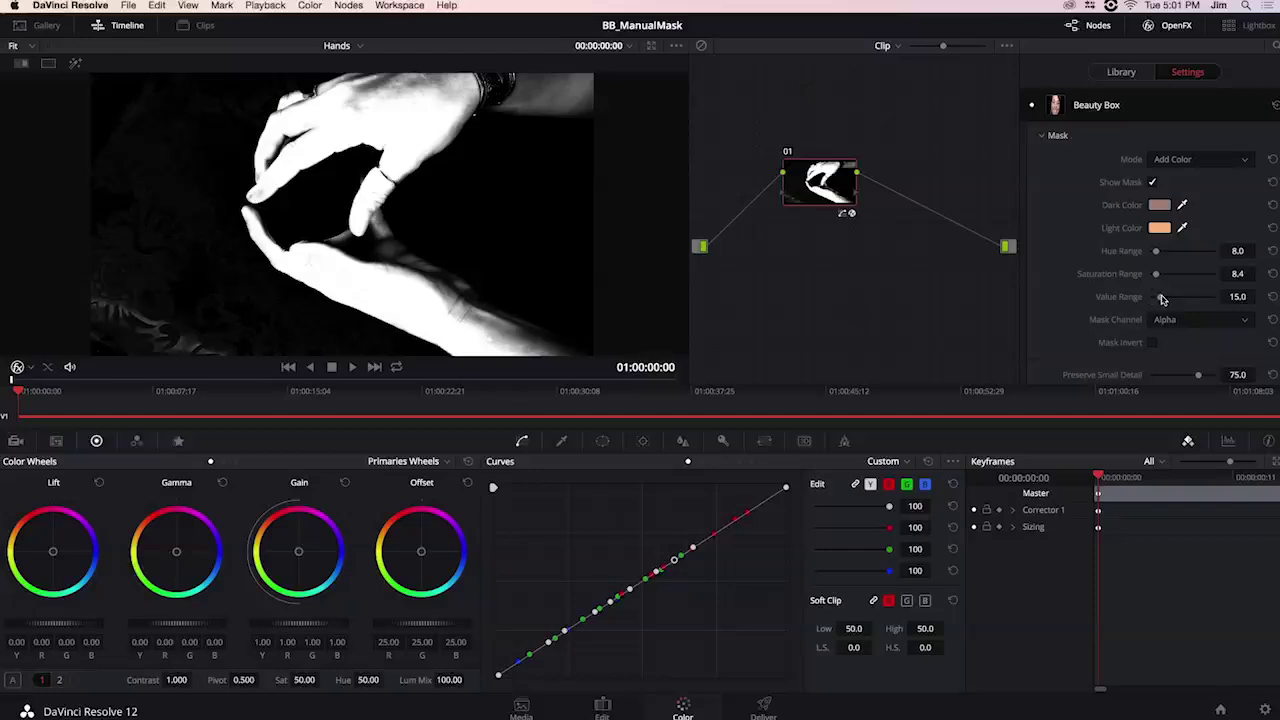
pyautogui.moveTo(1161, 302); pyautogui.dragTo(1159, 300)
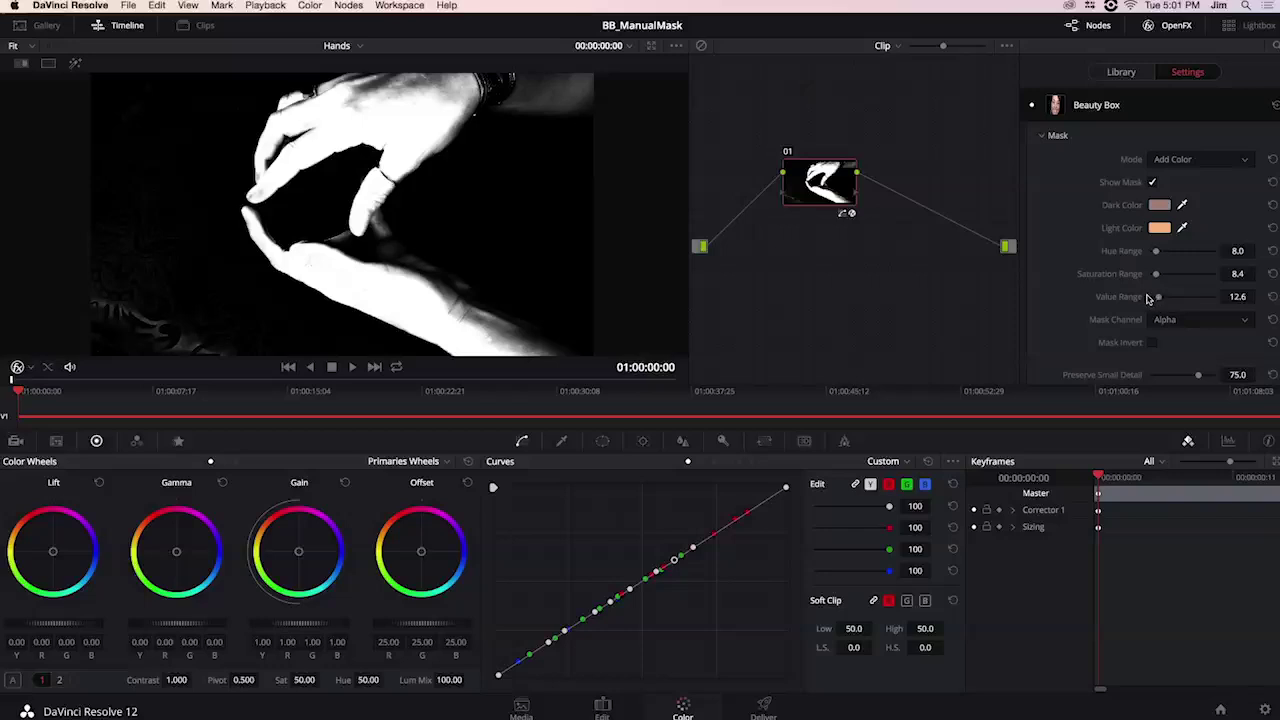
pyautogui.moveTo(1156, 253); pyautogui.dragTo(1154, 256)
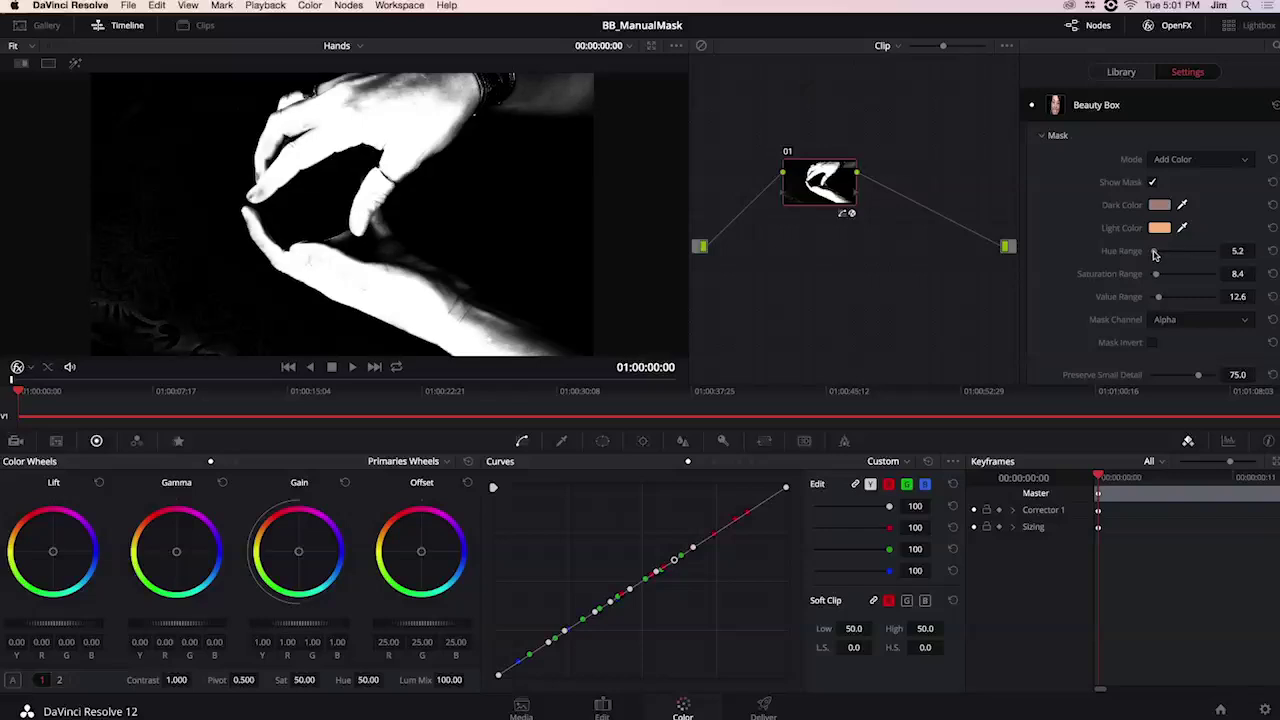
pyautogui.click(1152, 183)
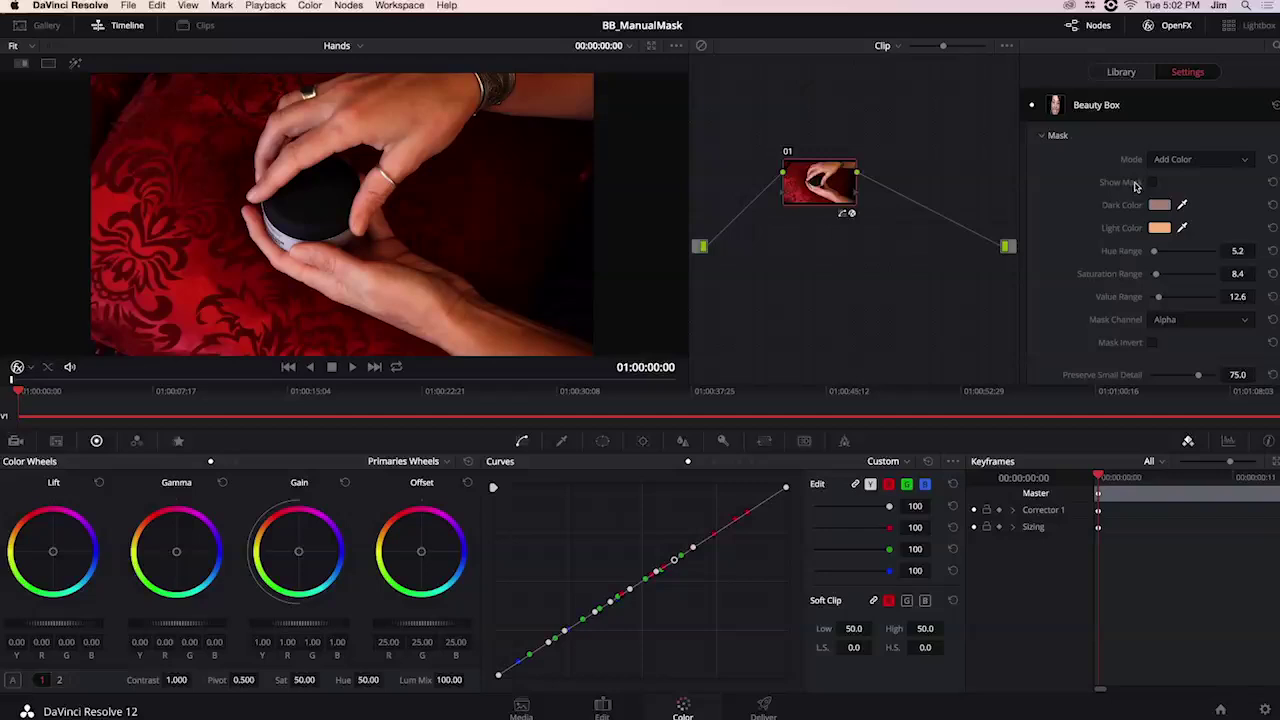
pyautogui.click(602, 708)
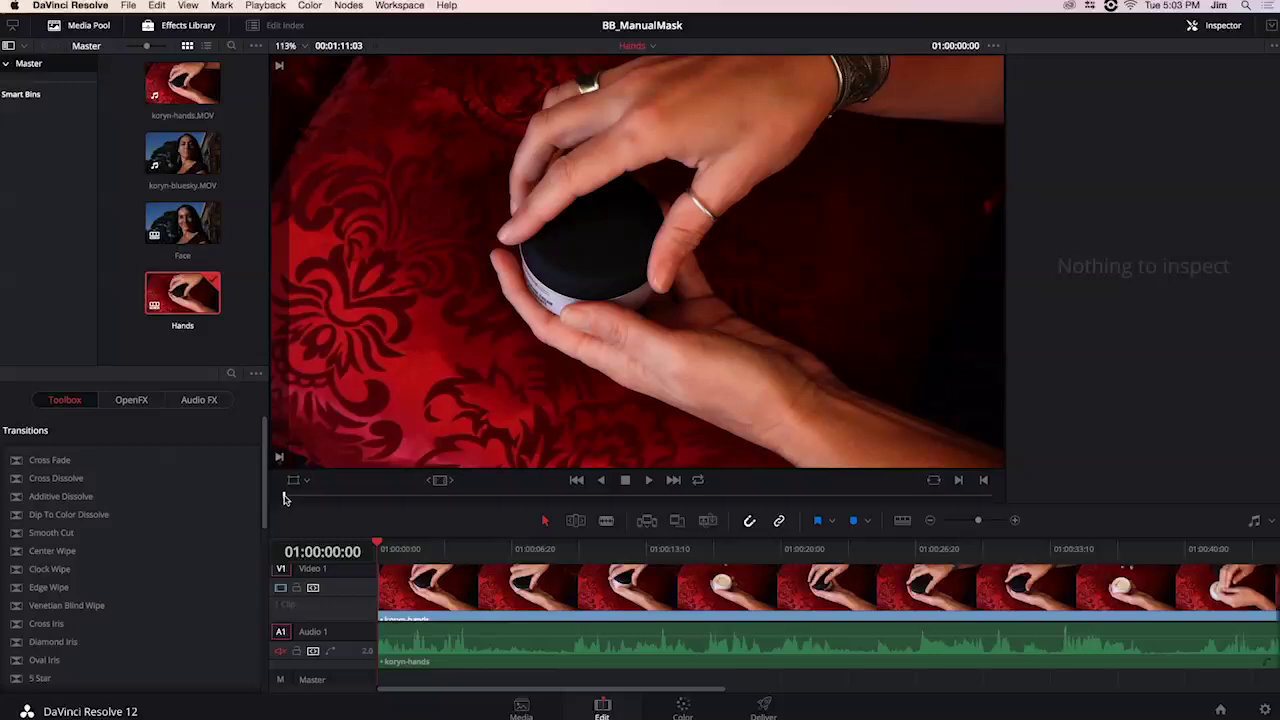
# Step: Move the playhead to 01:00:05:25 in the Hands clip and go back to the Color page
pyautogui.moveTo(284, 498); pyautogui.dragTo(309, 498)
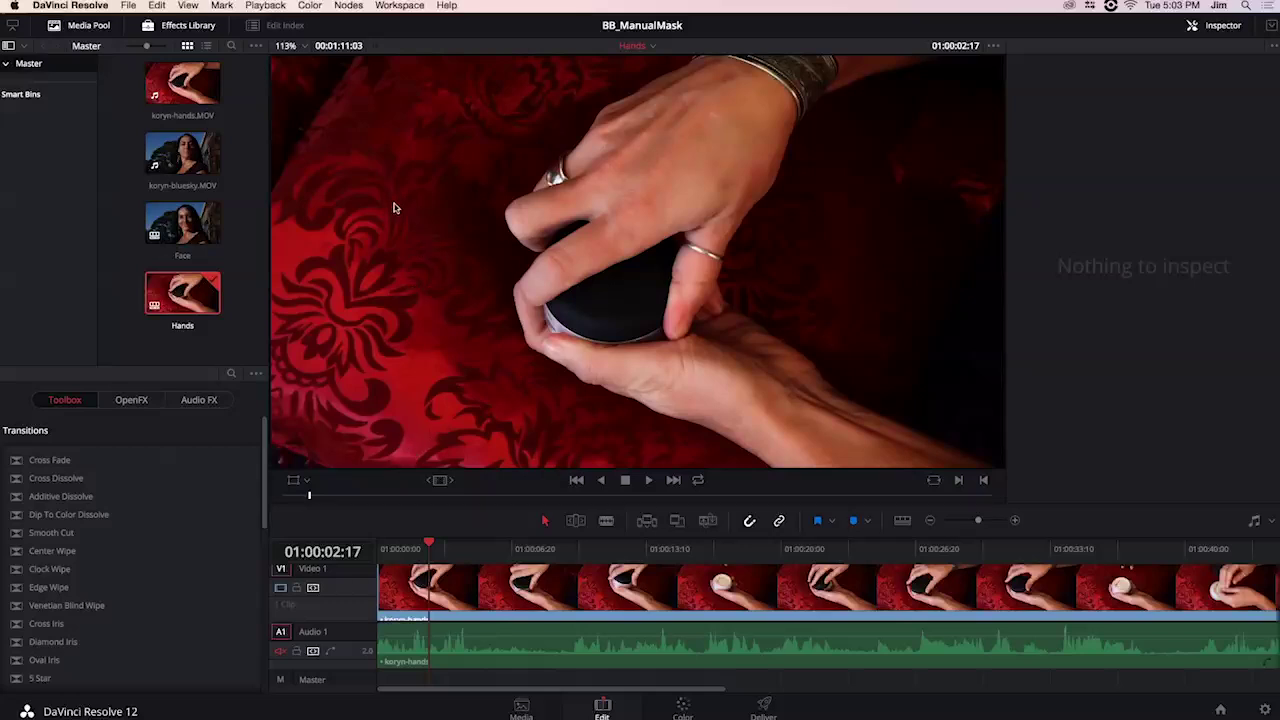
pyautogui.click(312, 496)
pyautogui.click(682, 708)
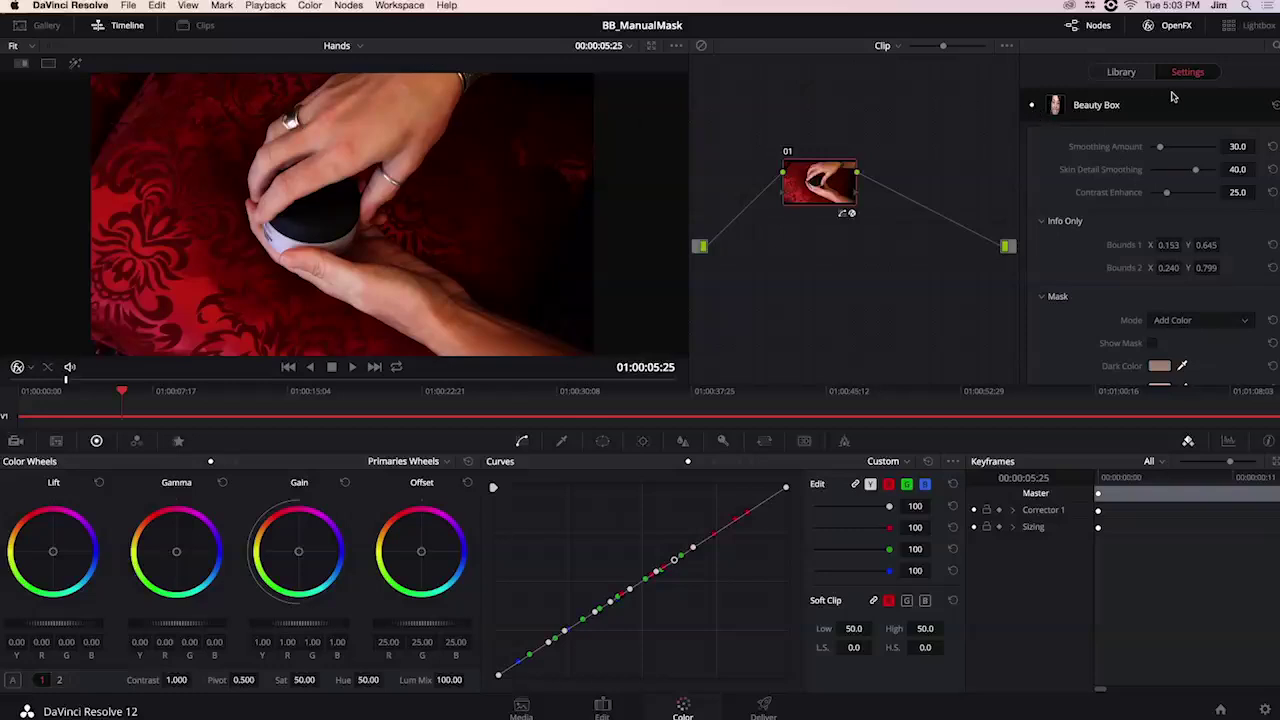
pyautogui.click(1032, 108)
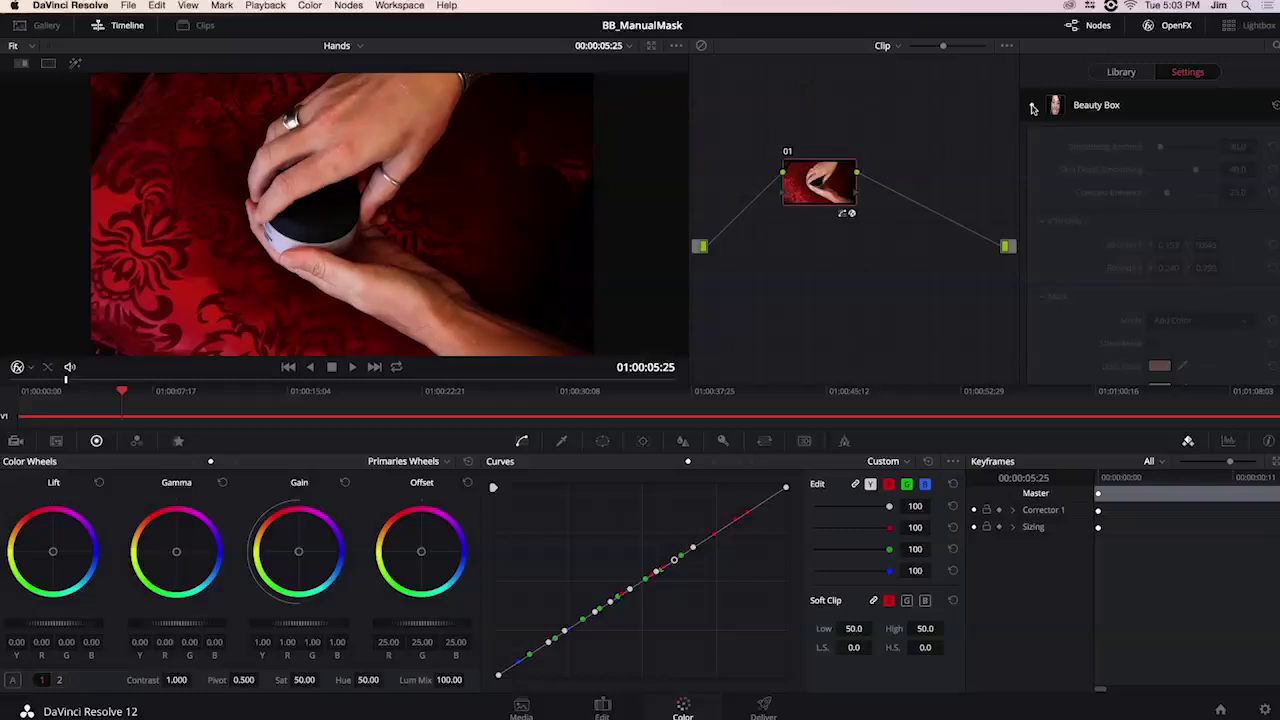
pyautogui.click(1032, 108)
pyautogui.click(1032, 108)
pyautogui.click(1033, 108)
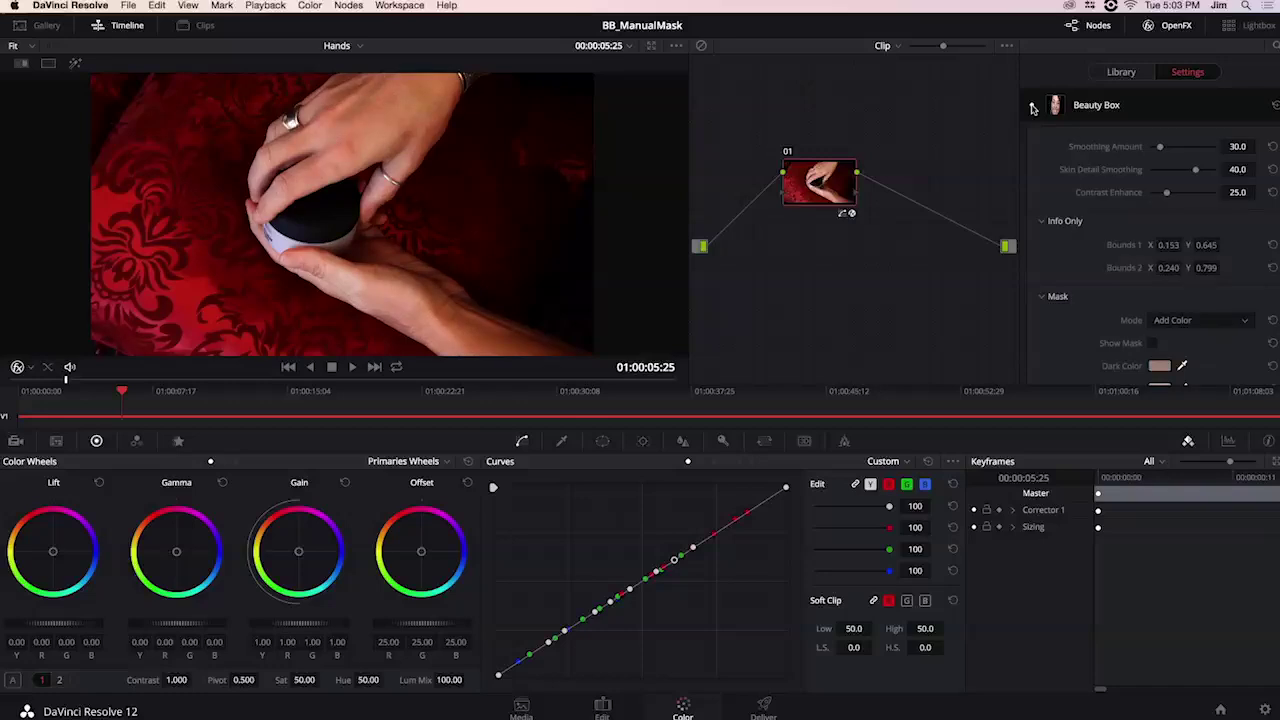